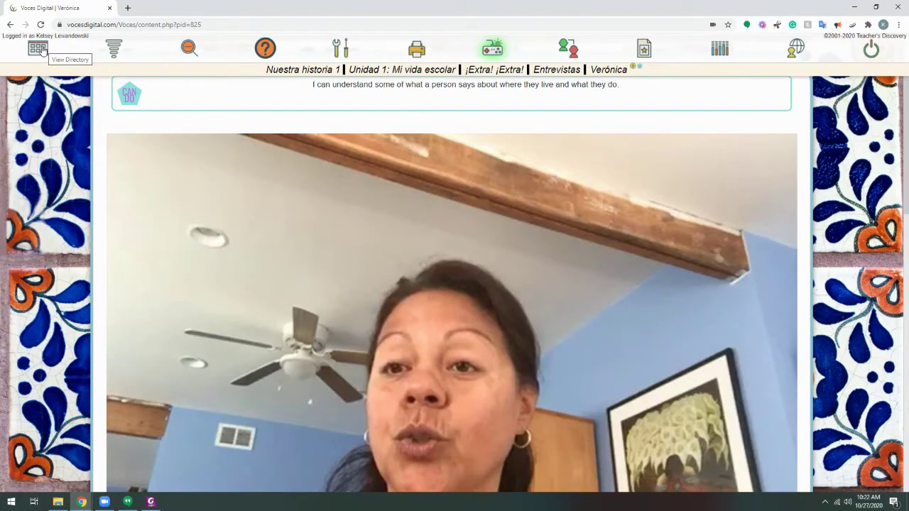
- Open the directory and go to Historieta 2: La cebra sin rayas in Unidad 2: Mis amigos interesantes of Nuestra historia 1
left_click(42, 50)
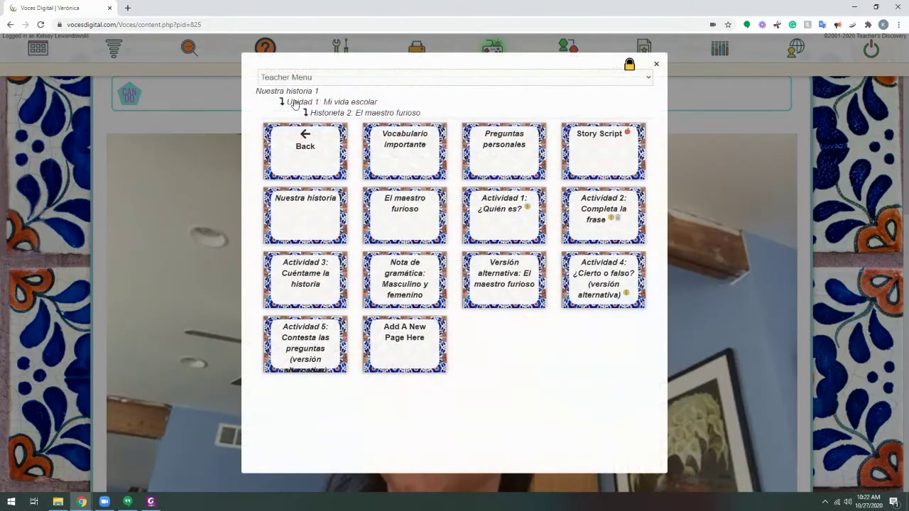
left_click(294, 103)
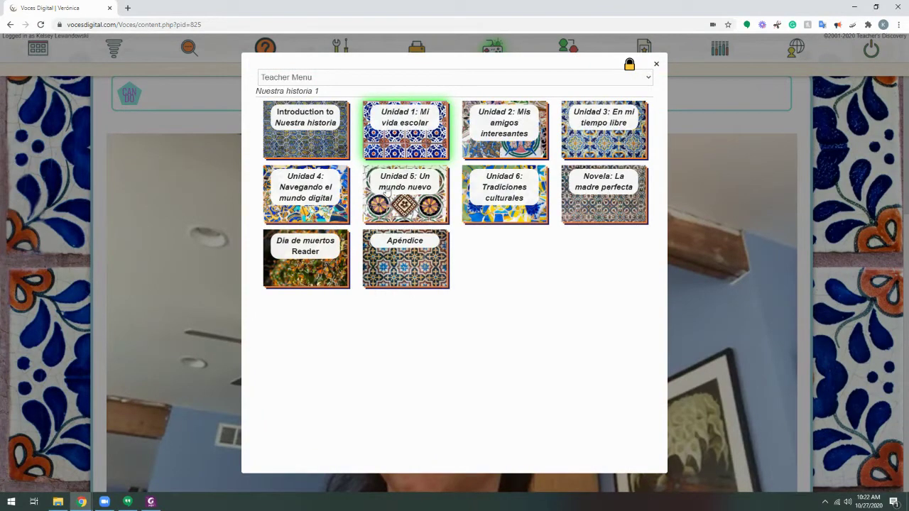
left_click(504, 126)
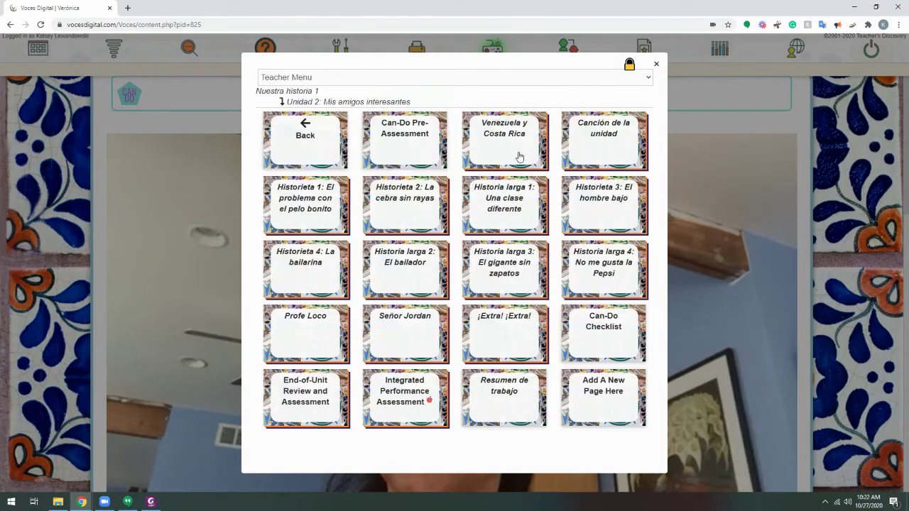
left_click(401, 203)
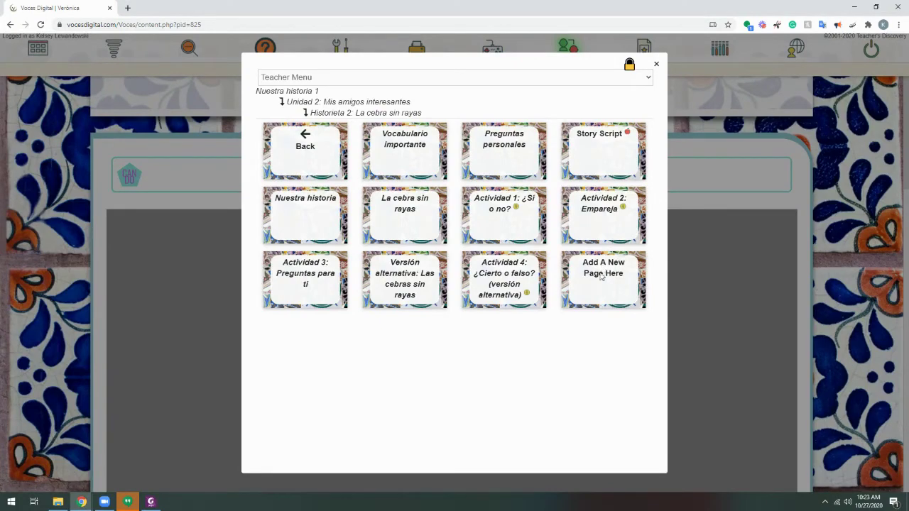
- Add a new teacher-only page named "Recording" to Historieta 2: La cebra sin rayas
left_click(598, 259)
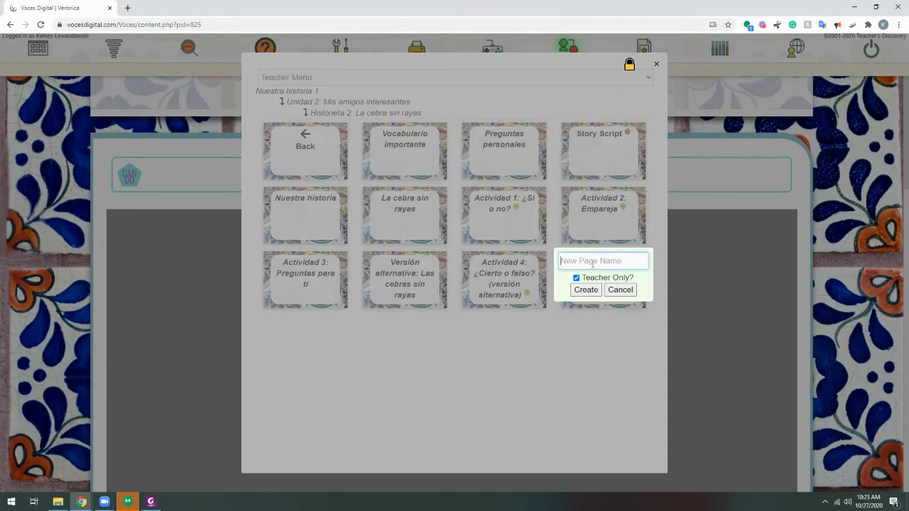
type("Recording")
left_click(585, 289)
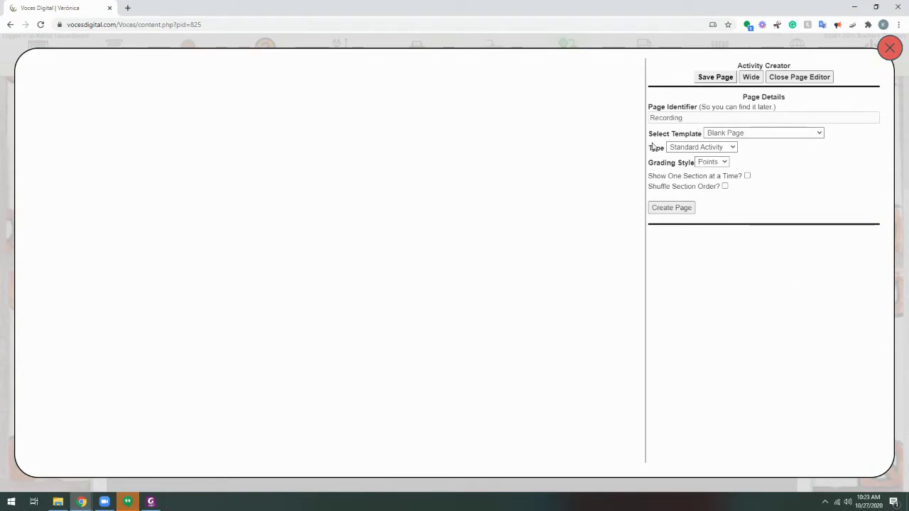
- Set the page type to Recording Activity with Points as the grading style and create the page
left_click_drag(648, 147, 665, 147)
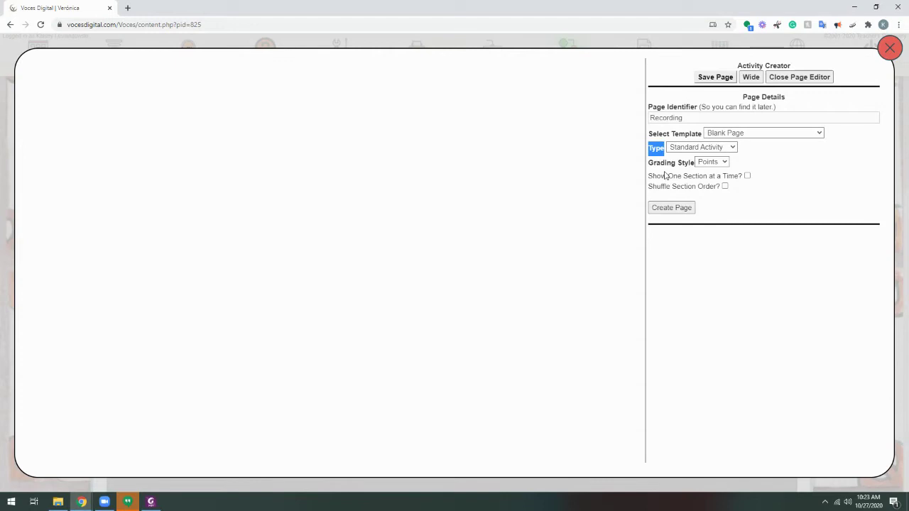
left_click(682, 149)
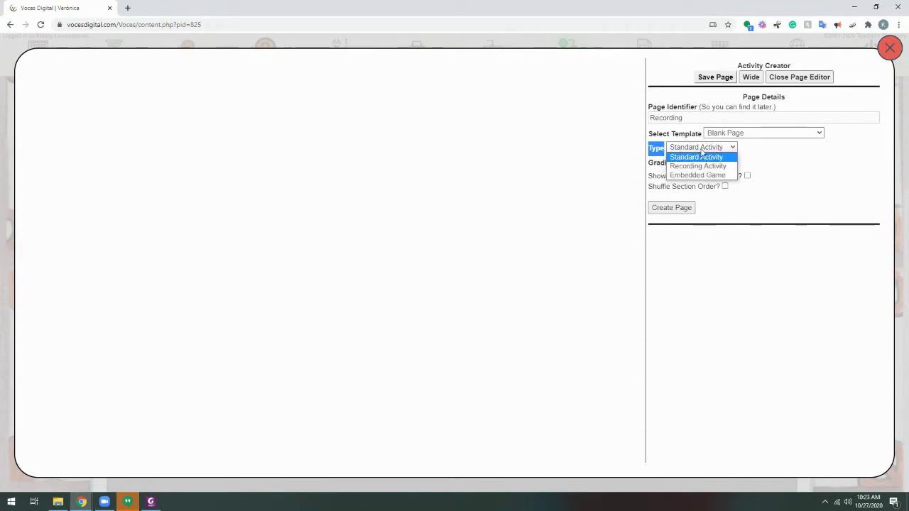
left_click(699, 166)
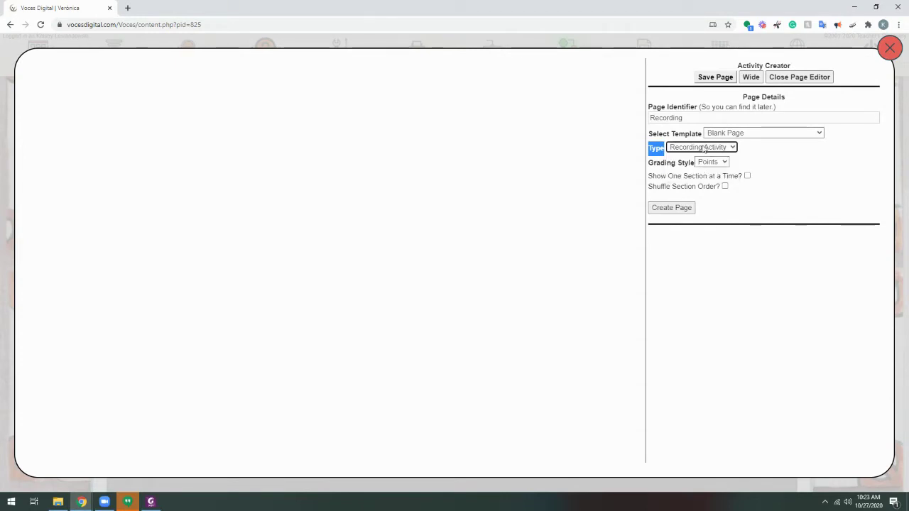
left_click(770, 156)
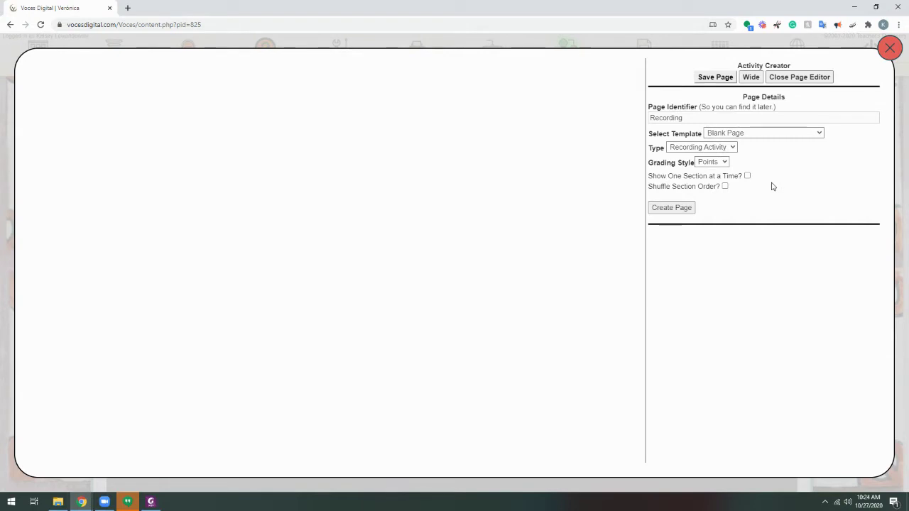
left_click(724, 162)
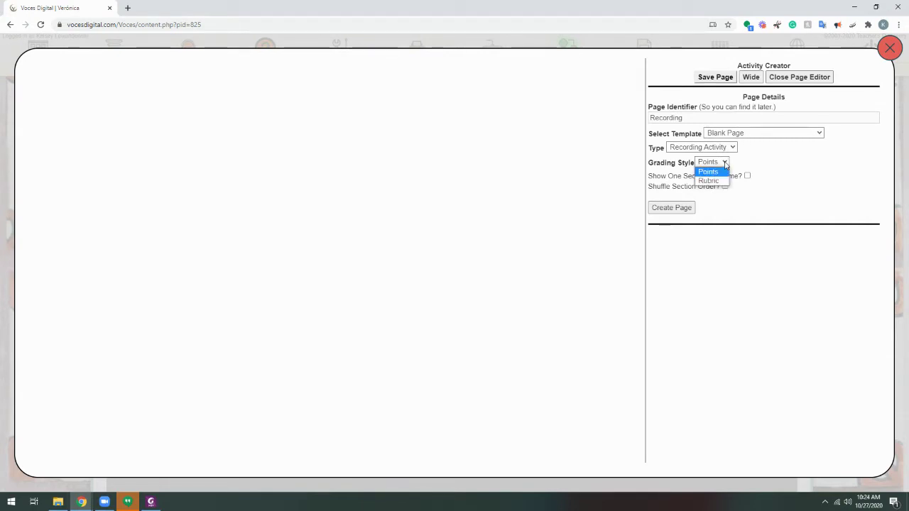
left_click(709, 172)
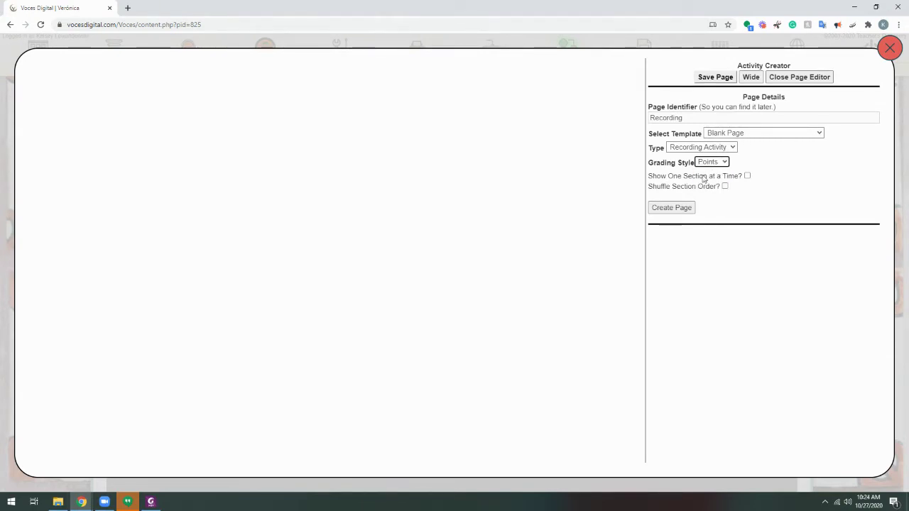
left_click_drag(649, 176, 694, 185)
left_click(696, 186)
left_click(675, 212)
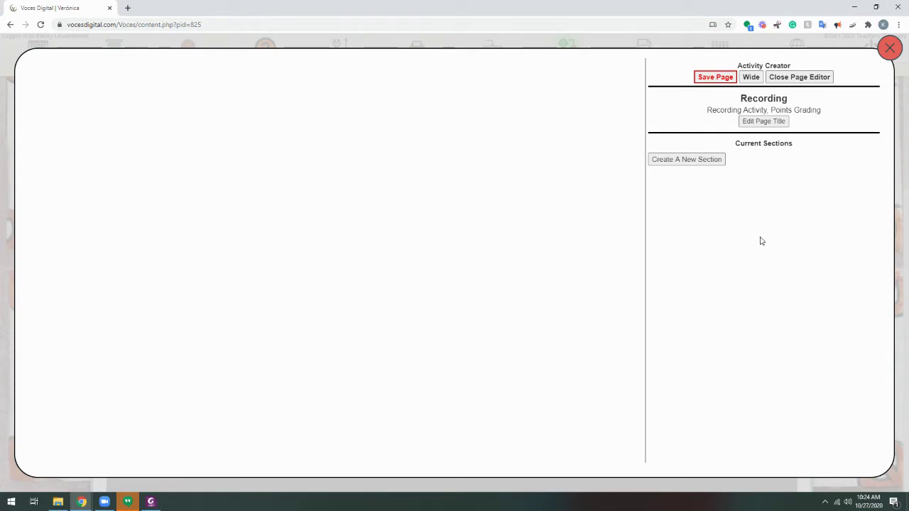
- Create a Student Recording section with the directions "Record your response"
left_click(673, 160)
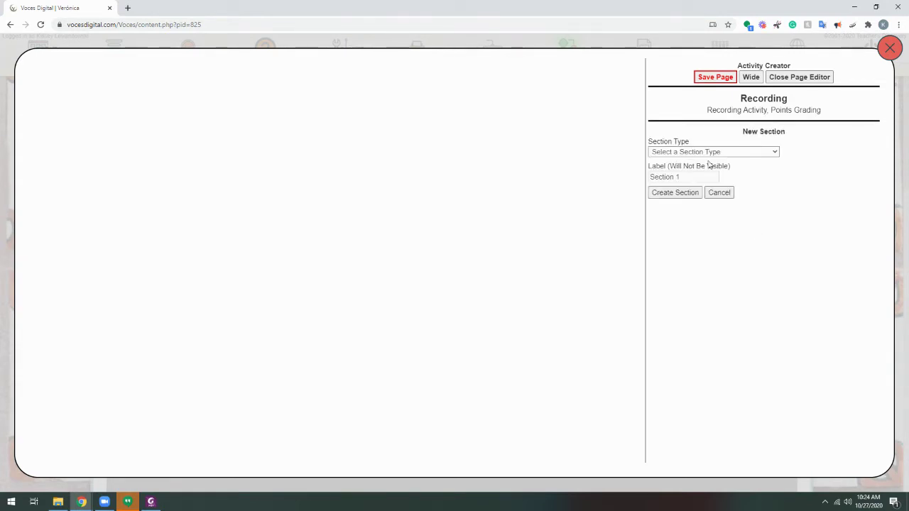
left_click(696, 152)
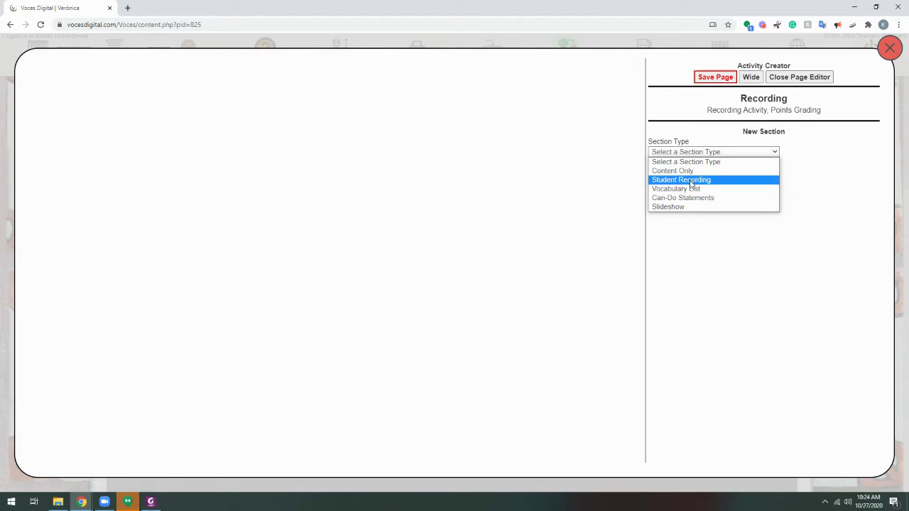
left_click(695, 181)
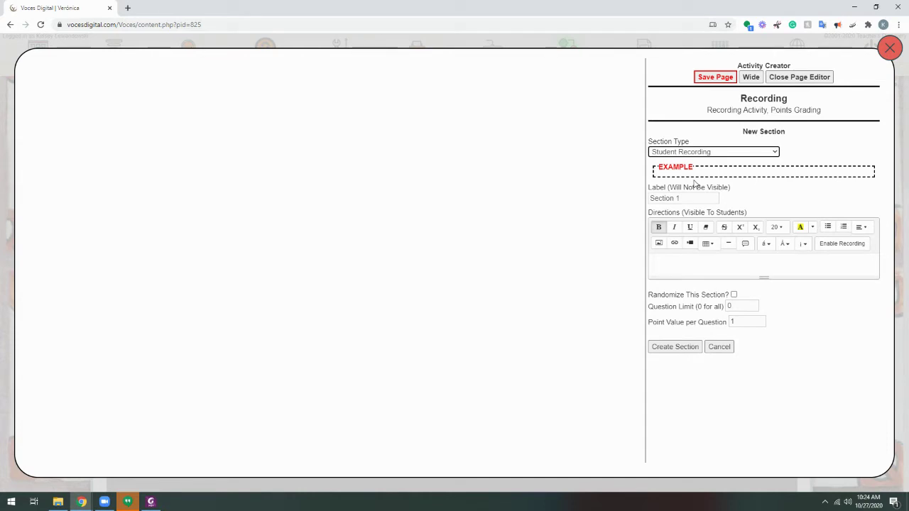
left_click(724, 276)
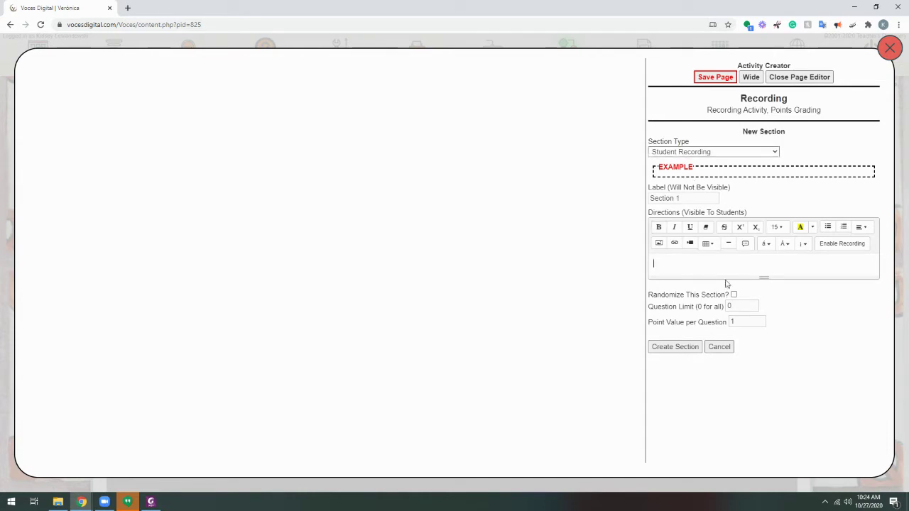
type("Record your response")
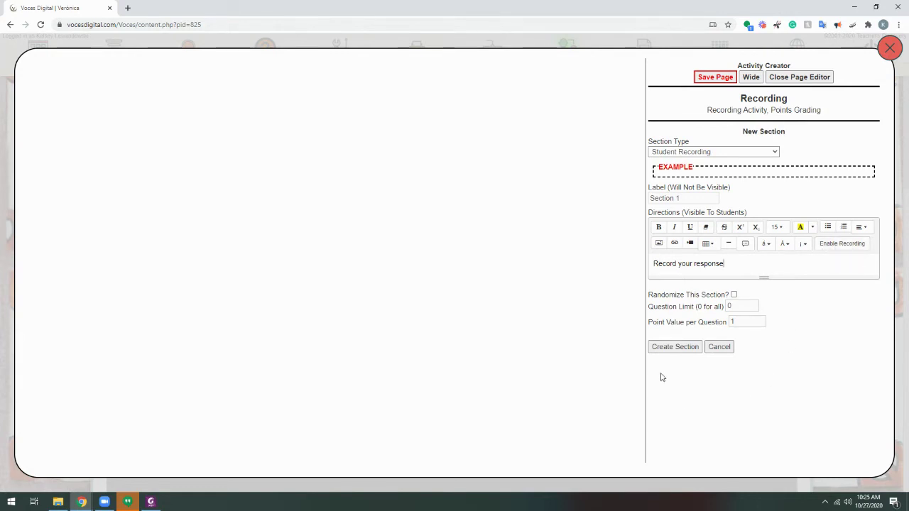
left_click(664, 349)
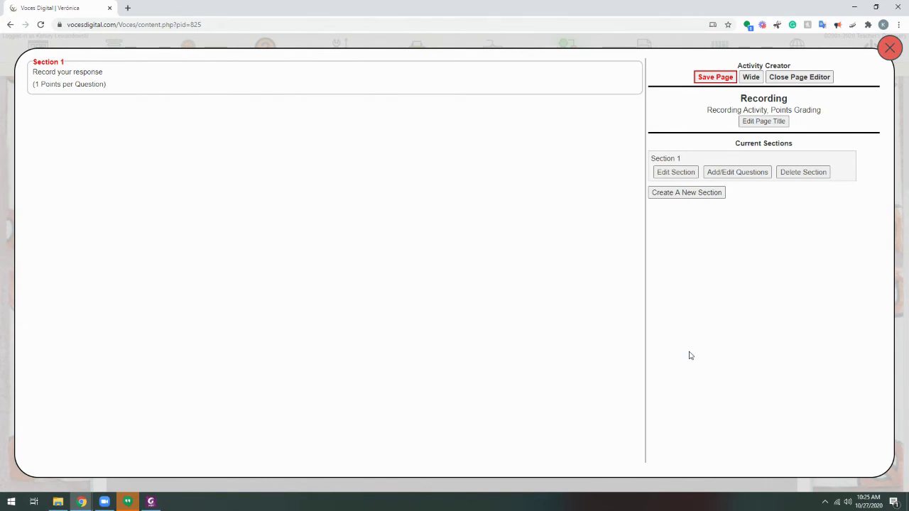
- Start a new question in Section 1 and enter the prompt text "Type question or prompt"
left_click(736, 173)
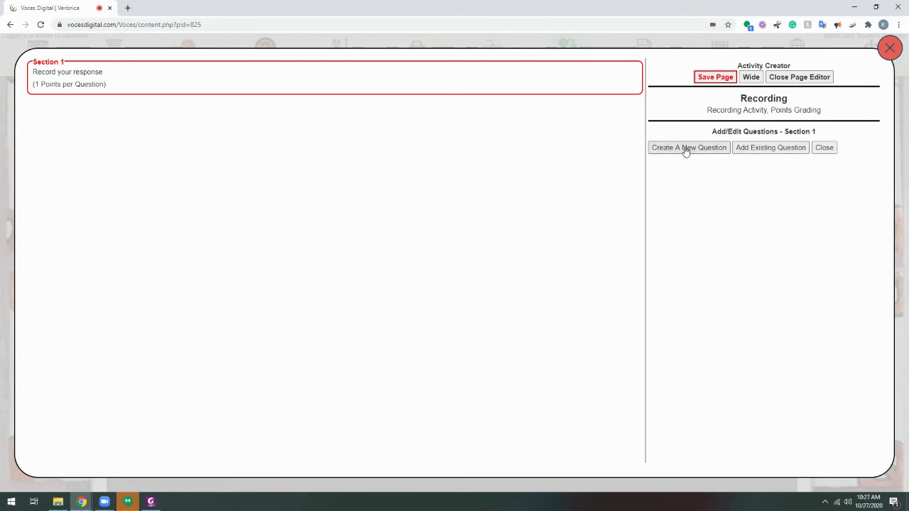
left_click(684, 150)
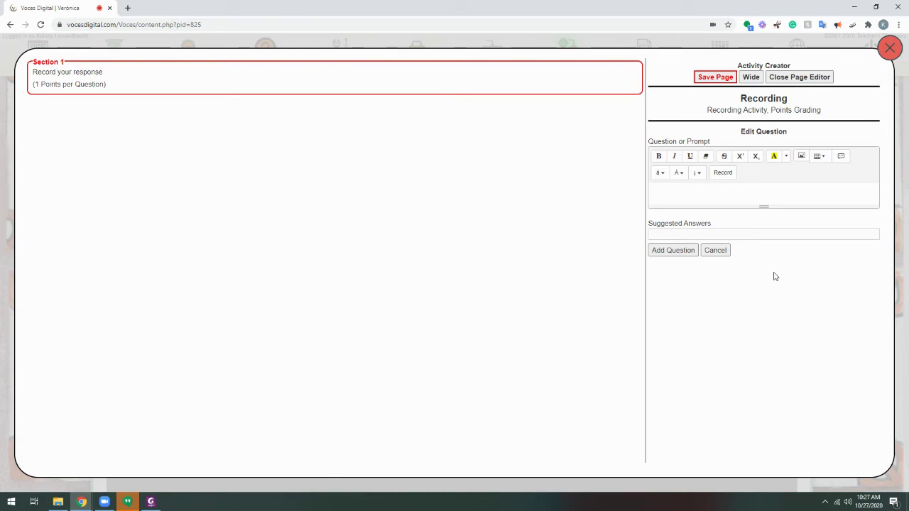
left_click(662, 190)
type("Type question or pr")
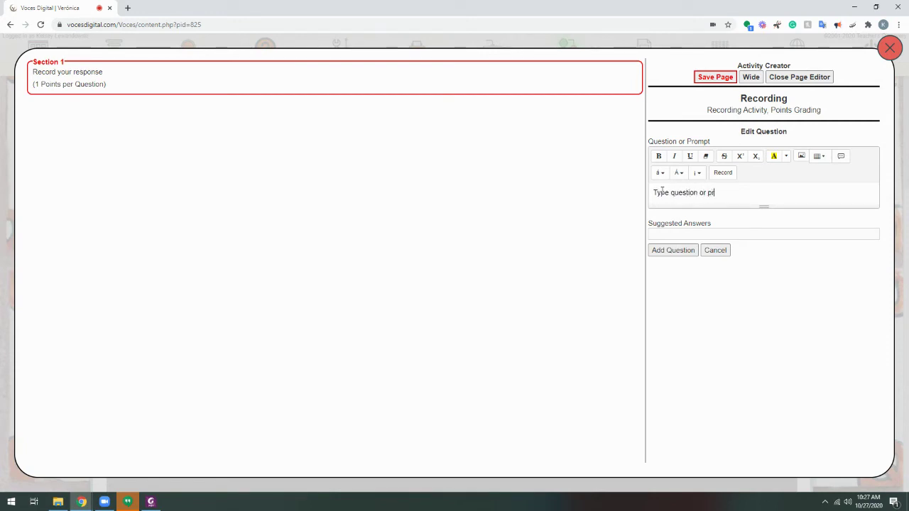
type("om")
key("BackSpace")
key("BackSpace")
type("ompt")
- Record an audio clip of about 6 seconds in the question prompt and add the question to the section
left_click(722, 174)
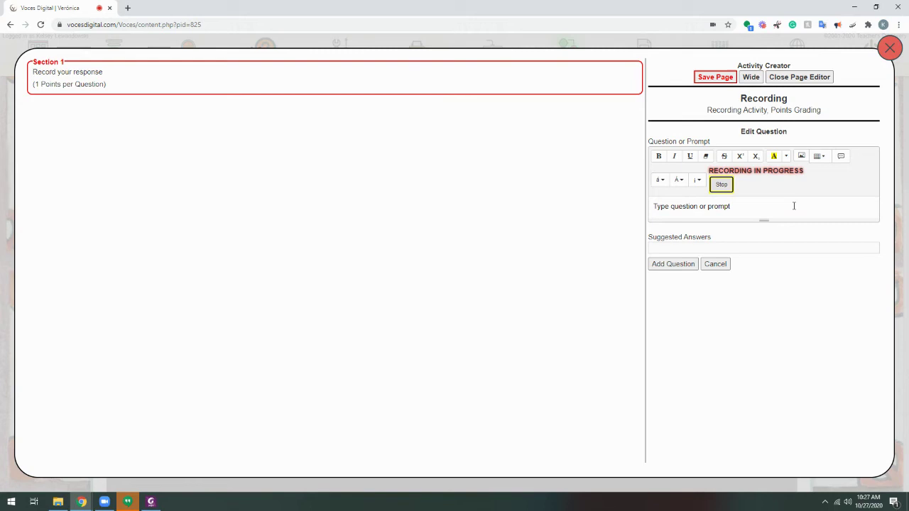
left_click(721, 185)
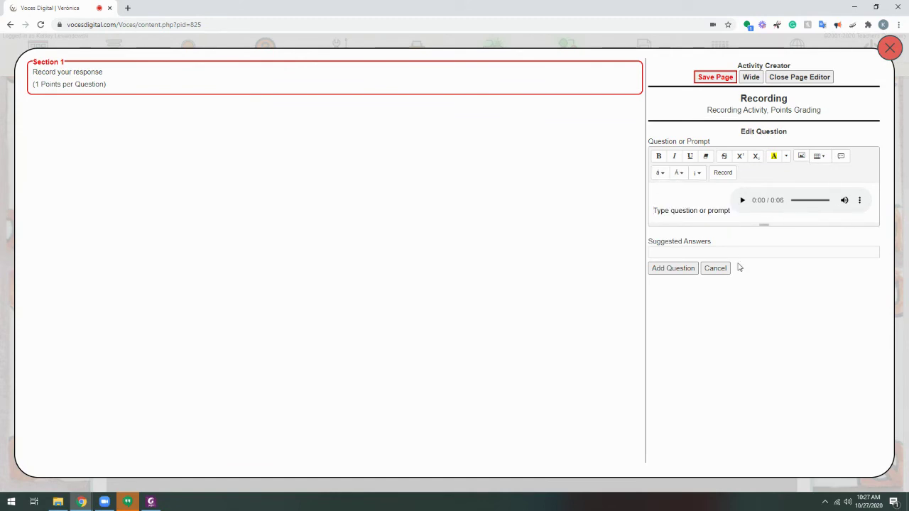
left_click(673, 269)
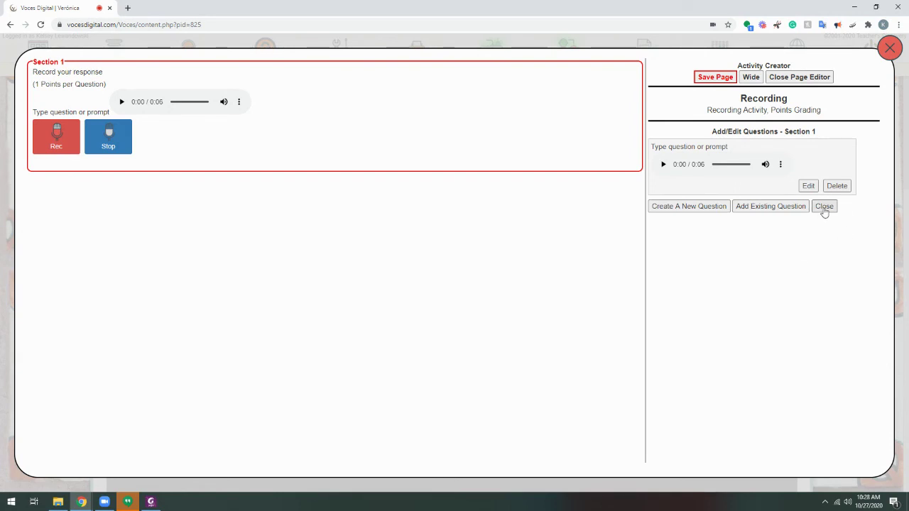
- Finish editing the section's questions, save the Recording page and close the page editor
left_click(825, 206)
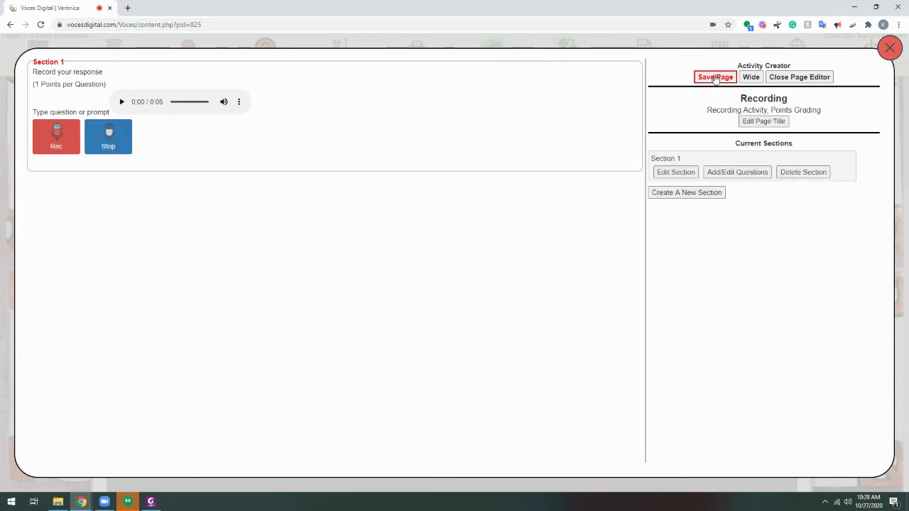
left_click(713, 78)
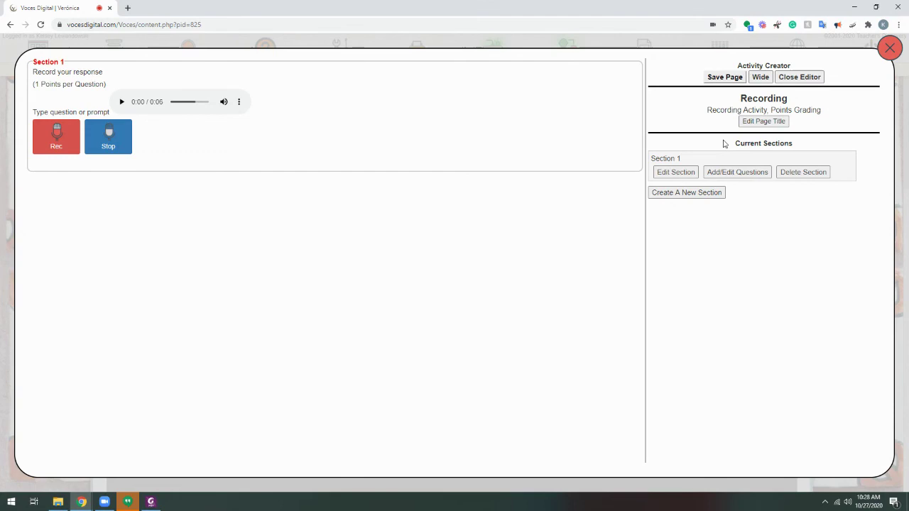
left_click(791, 78)
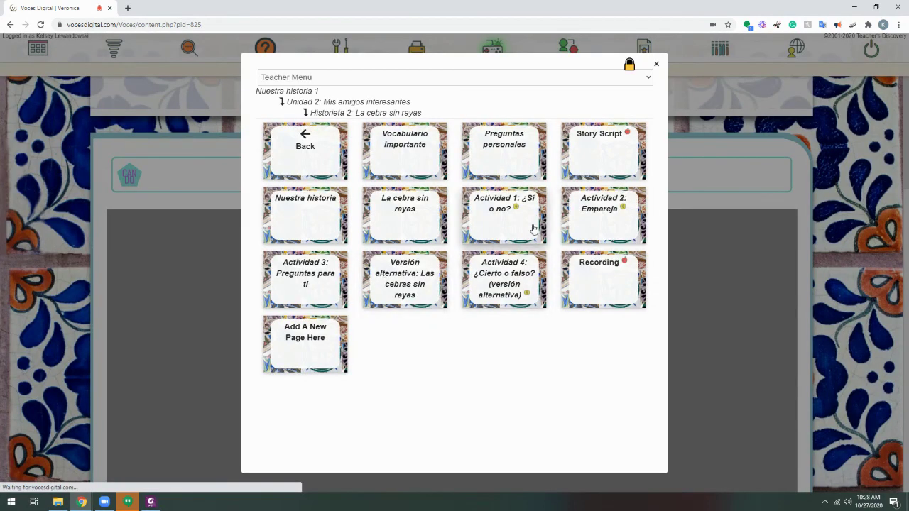